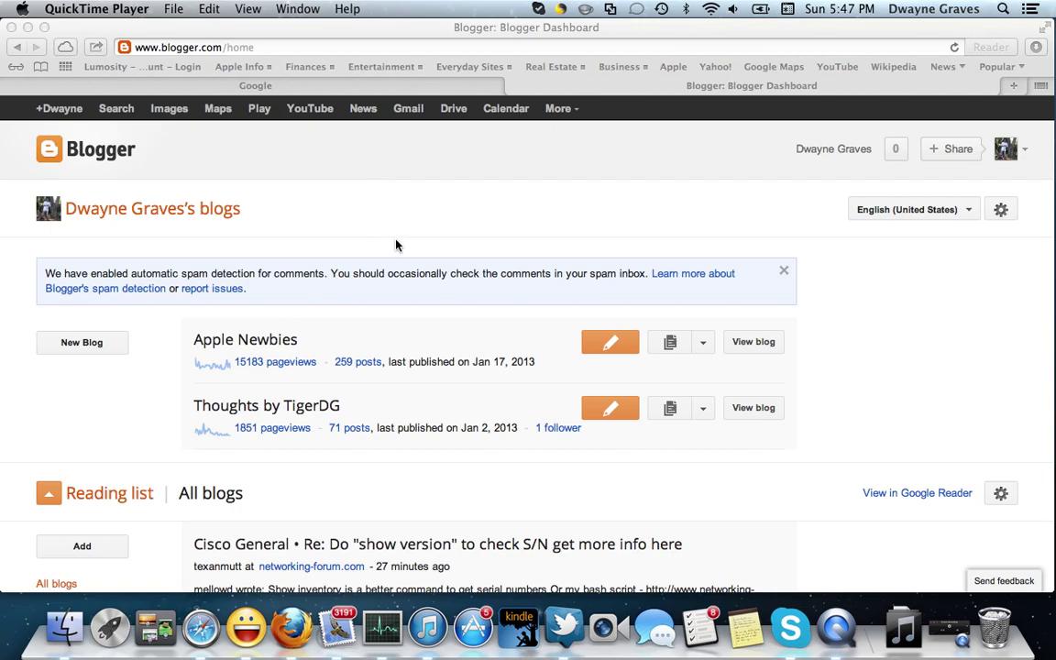
{"action": "scroll", "coordinate": [474, 259], "scroll_direction": "down", "scroll_amount": 3}
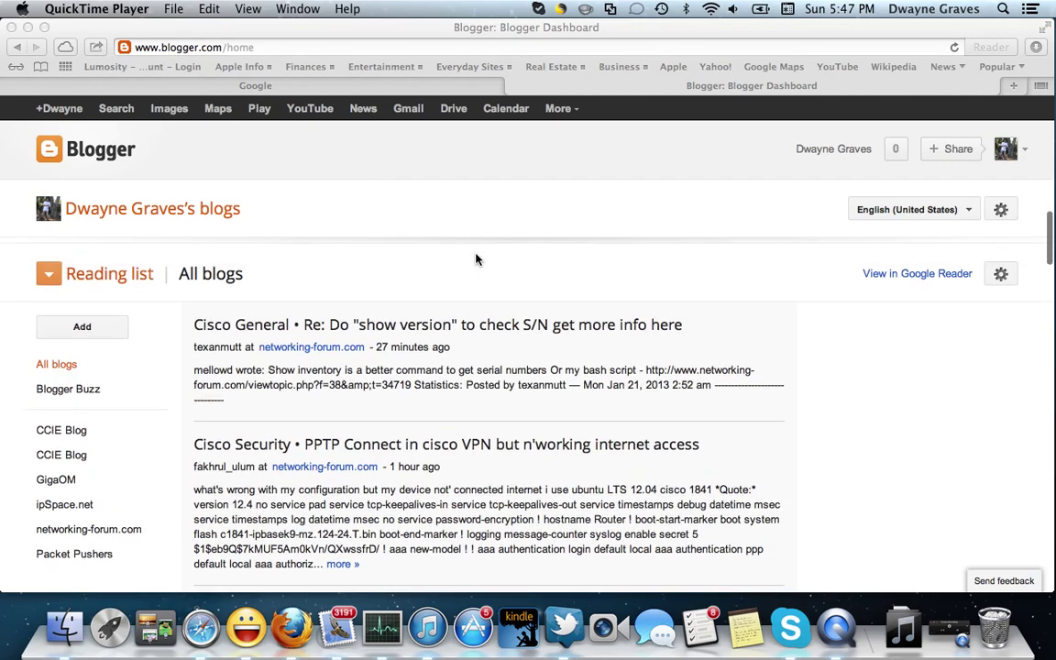
{"action": "scroll", "coordinate": [474, 259], "scroll_direction": "up", "scroll_amount": 3}
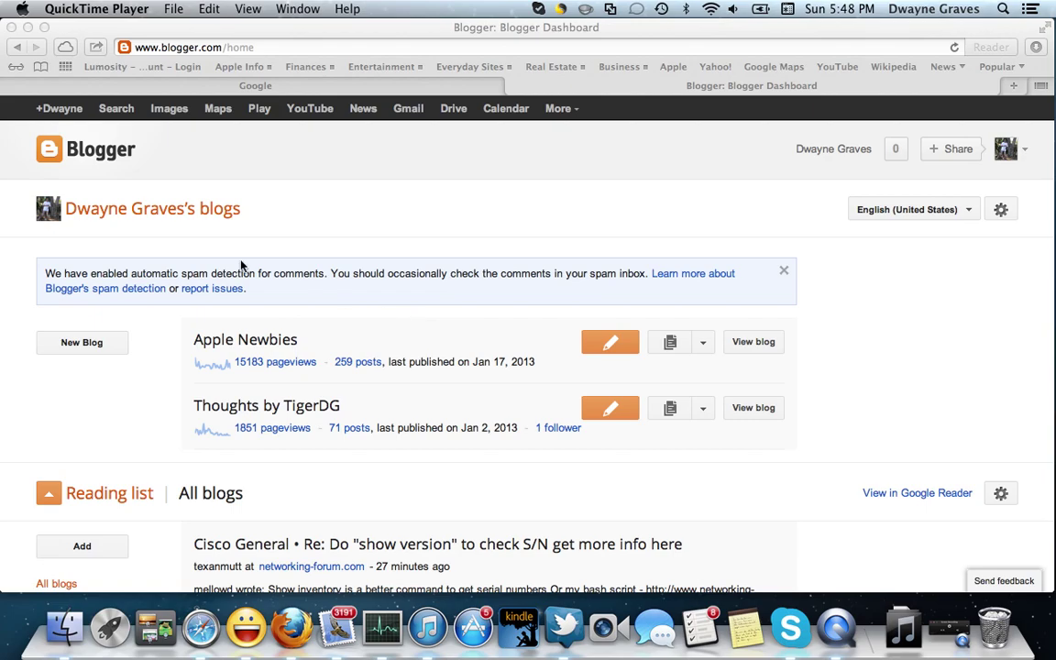
Step: Start a new blog and give it the title "Small Business Blog"
{"action": "left_click", "coordinate": [91, 383]}
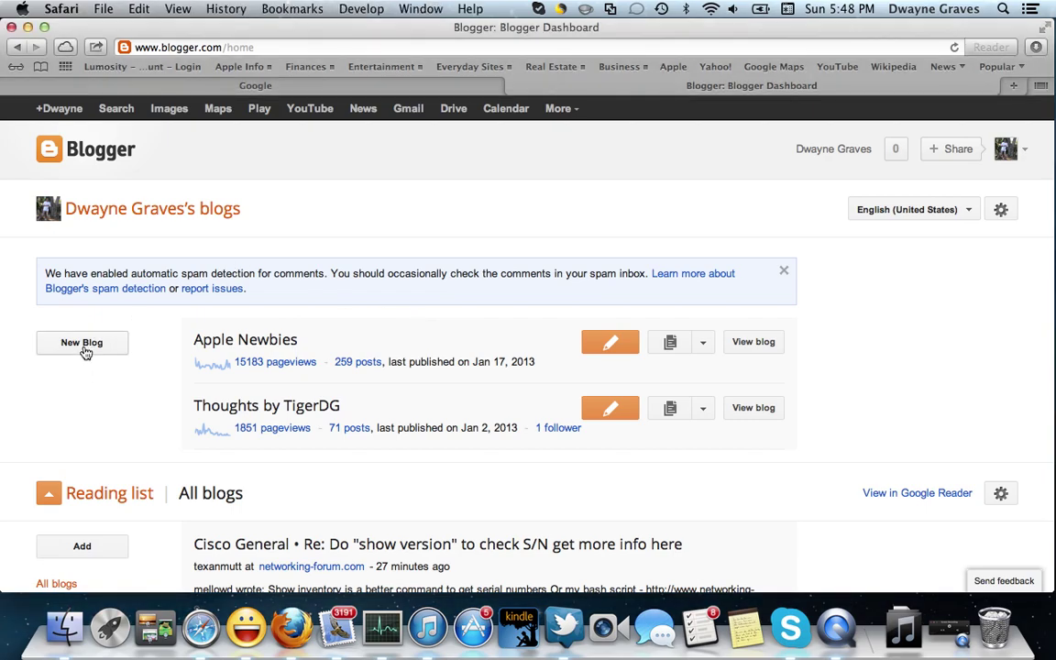
{"action": "left_click", "coordinate": [83, 345]}
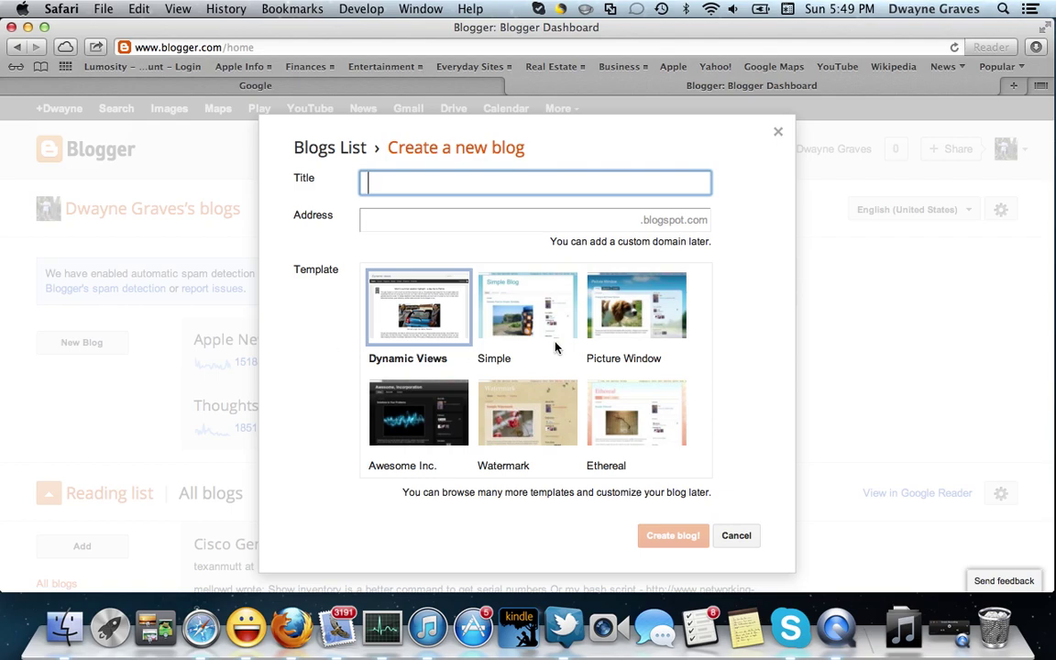
{"action": "scroll", "coordinate": [554, 346], "scroll_direction": "down", "scroll_amount": 2}
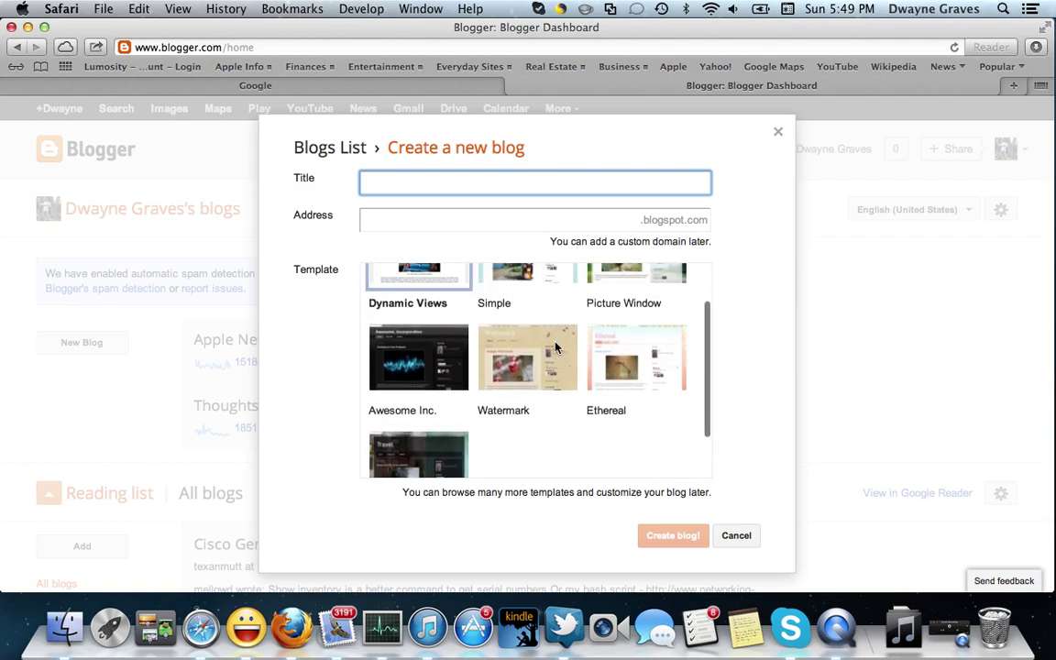
{"action": "scroll", "coordinate": [554, 347], "scroll_direction": "up", "scroll_amount": 1}
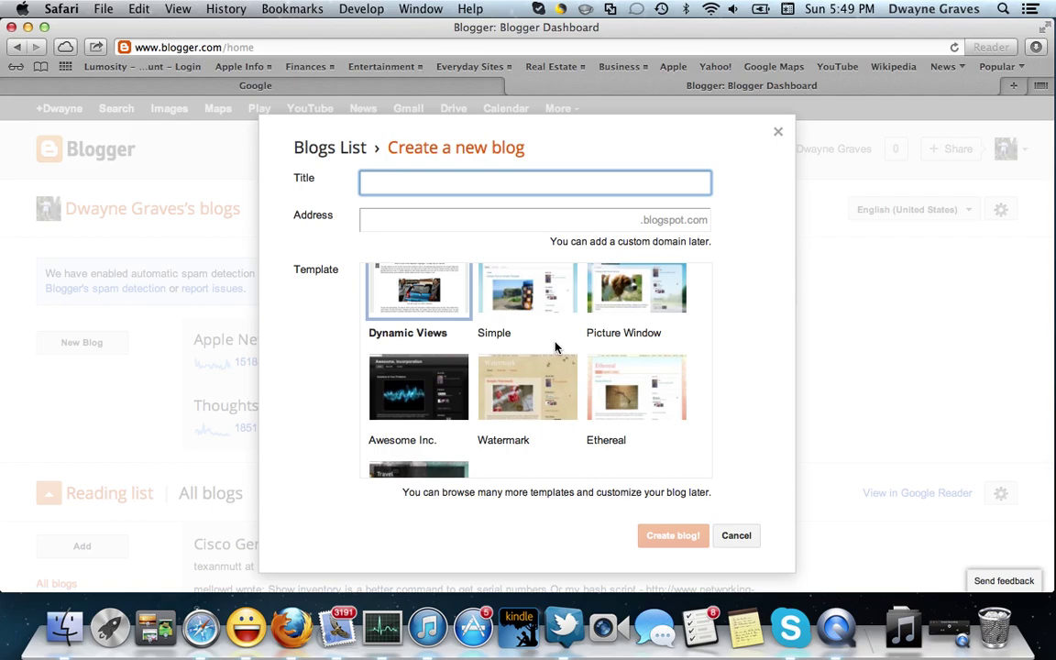
{"action": "scroll", "coordinate": [554, 346], "scroll_direction": "up", "scroll_amount": 2}
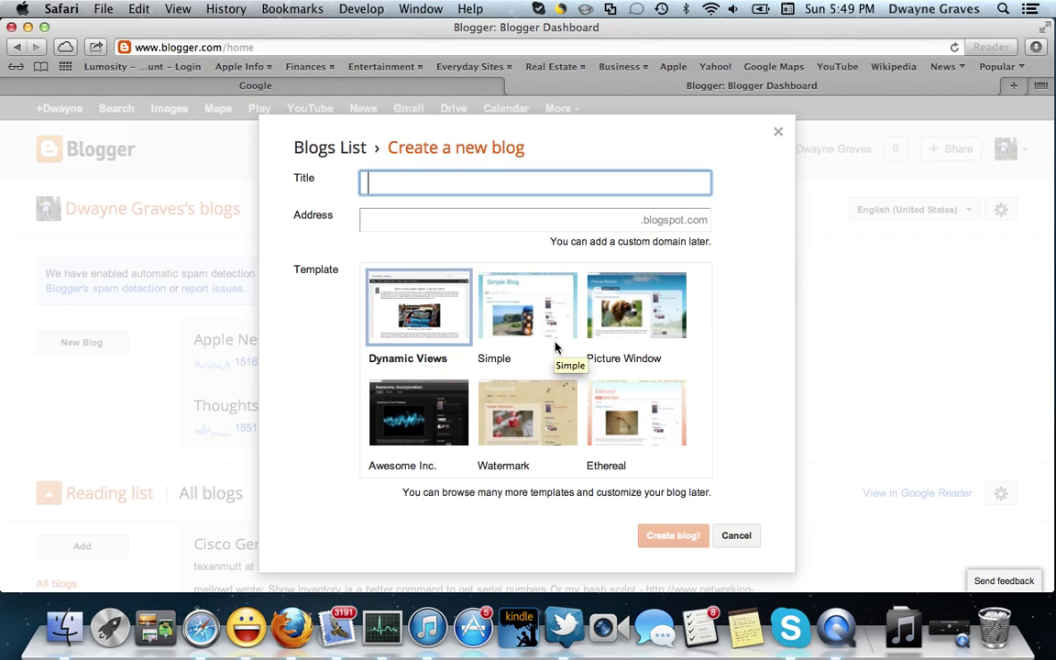
{"action": "type", "text": "Small Business Blog"}
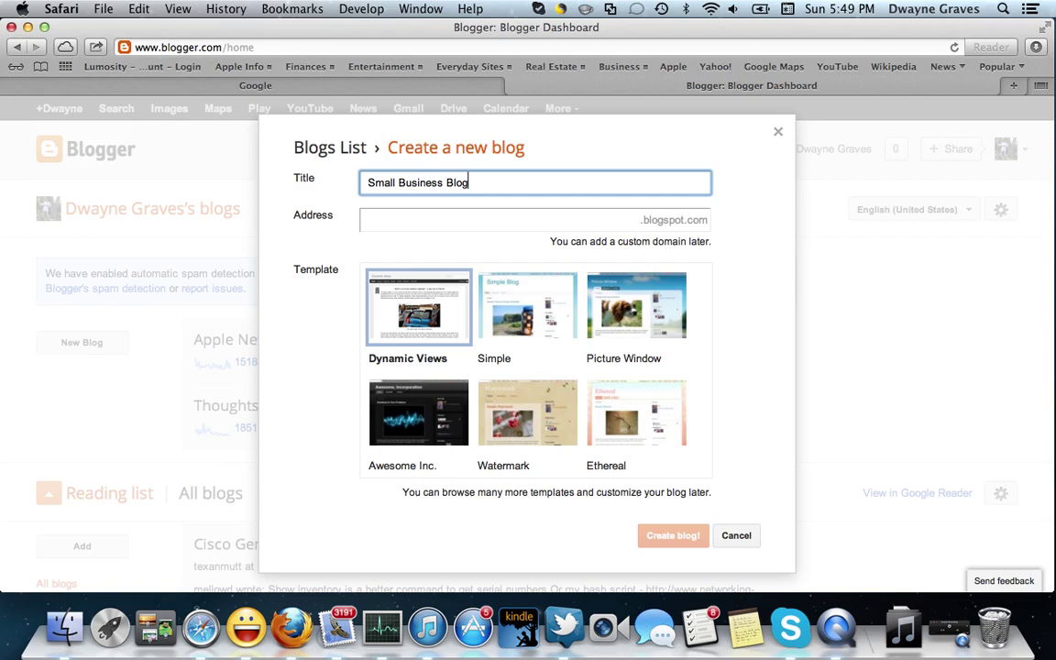
Step: Try "Smallbusinessblog" as the new blog's blogspot.com address
{"action": "left_click", "coordinate": [479, 220]}
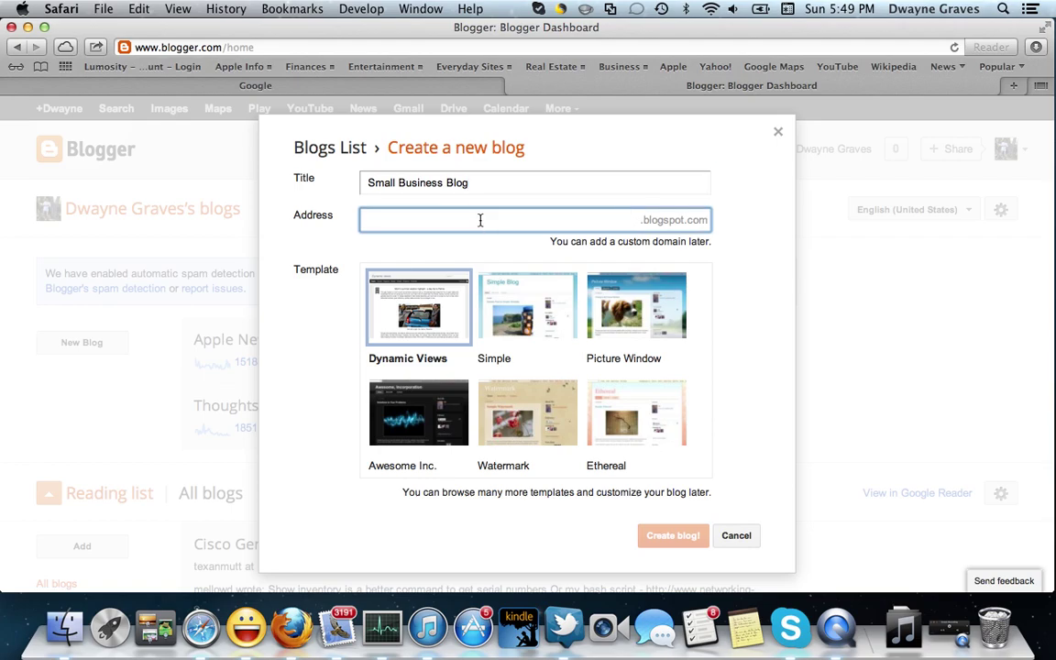
{"action": "type", "text": "S"}
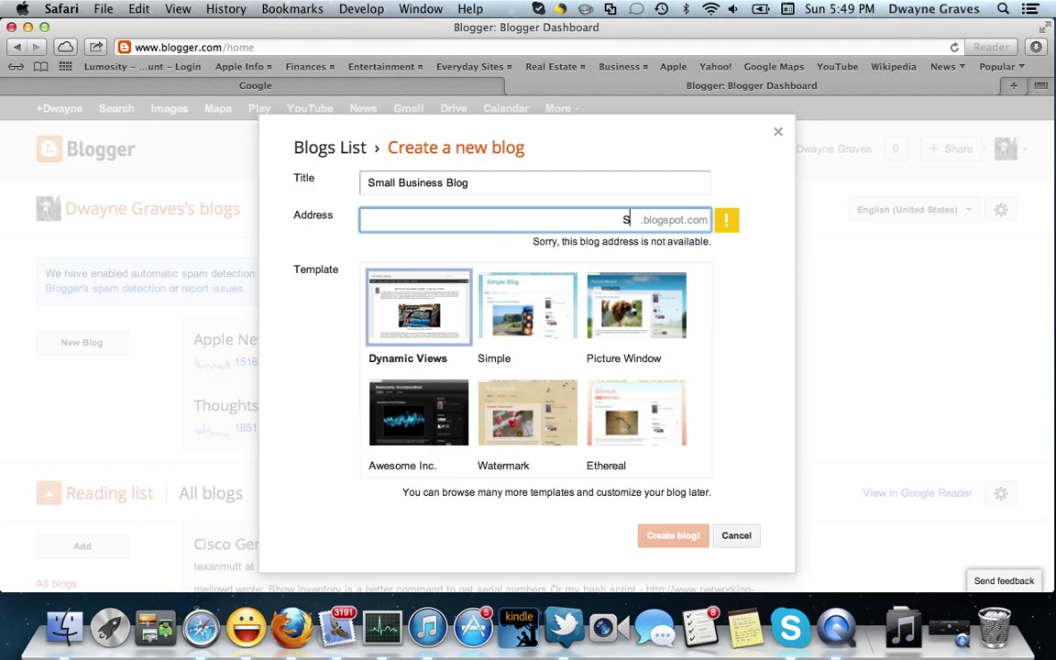
{"action": "type", "text": "mall"}
{"action": "type", "text": "bussine"}
{"action": "type", "text": "s"}
{"action": "key", "text": "BackSpace"}
{"action": "key", "text": "BackSpace"}
{"action": "key", "text": "BackSpace"}
{"action": "key", "text": "BackSpace"}
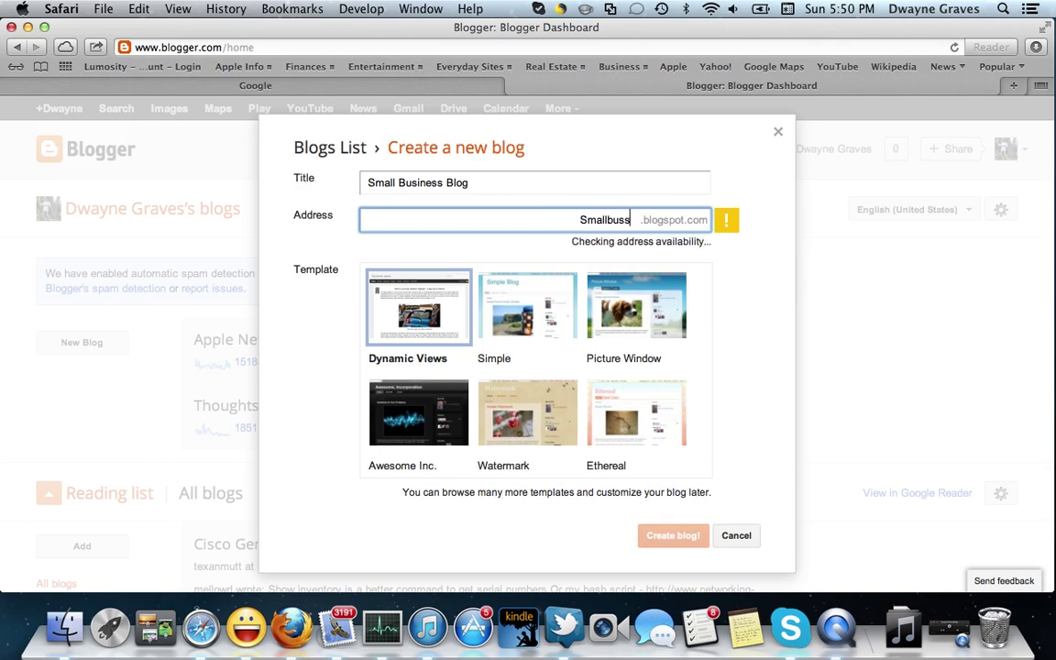
{"action": "key", "text": "BackSpace"}
{"action": "type", "text": "iness"}
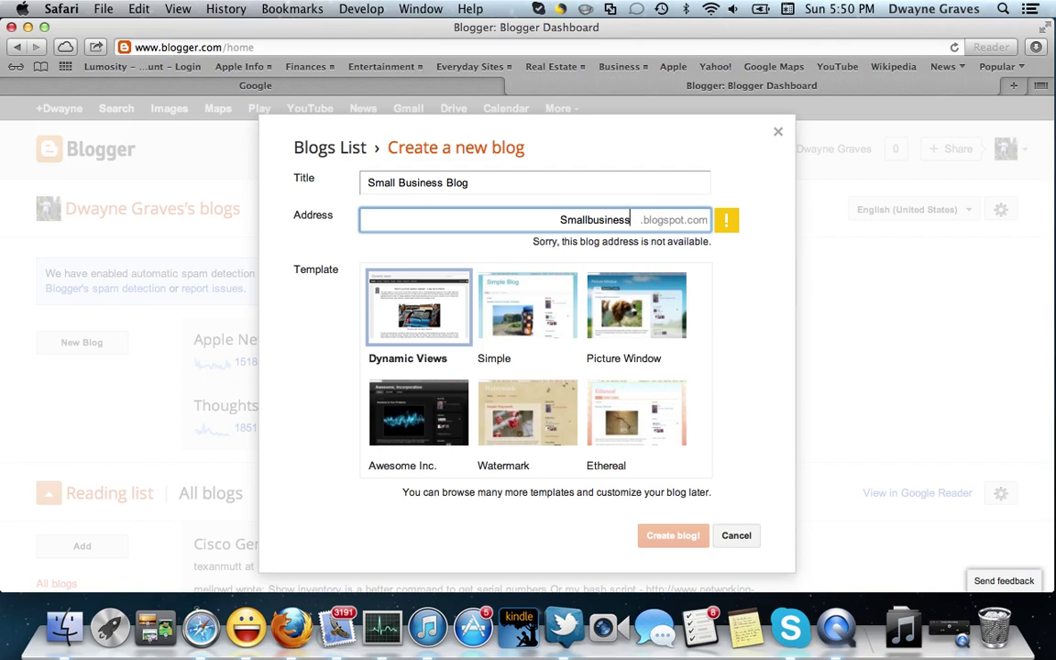
{"action": "type", "text": "blo"}
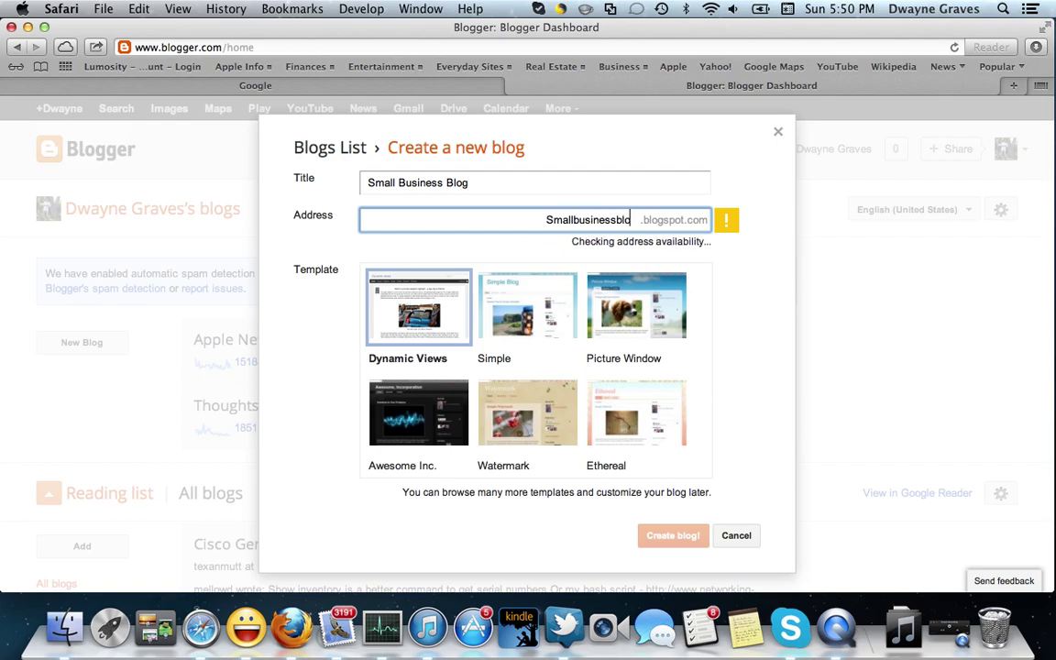
{"action": "type", "text": "g"}
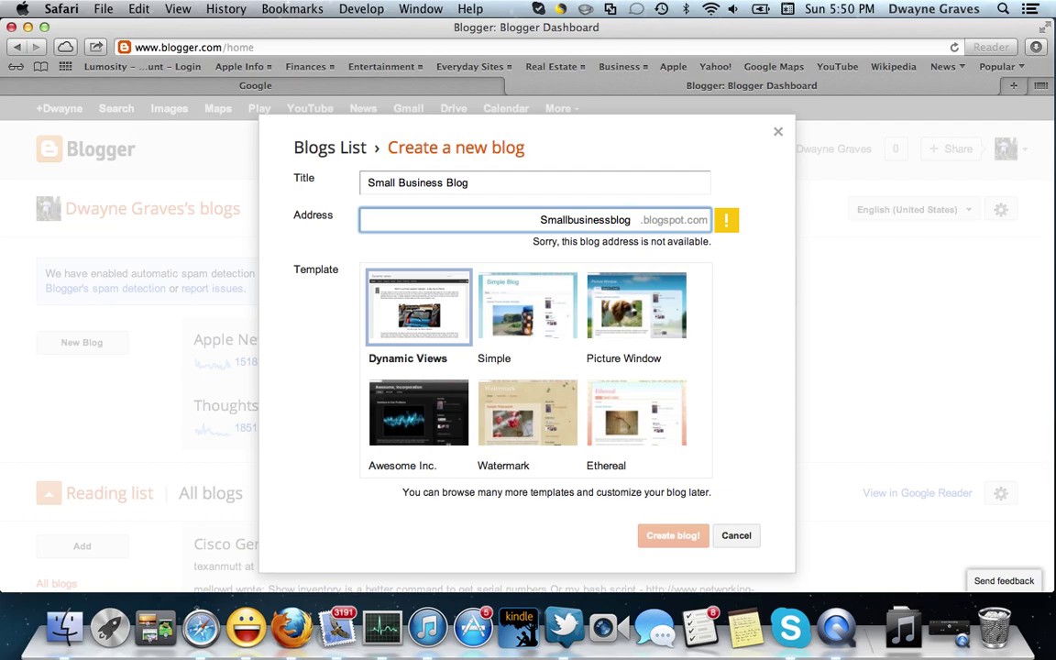
Step: Clear the blog address and try "StartingaBusiness", extending it to "StartingaBusinessBlog"
{"action": "key", "text": "BackSpace"}
{"action": "key", "text": "BackSpace"}
{"action": "key", "text": "BackSpace"}
{"action": "key", "text": "BackSpace"}
{"action": "key", "text": "BackSpace"}
{"action": "key", "text": "BackSpace"}
{"action": "key", "text": "BackSpace"}
{"action": "key", "text": "BackSpace"}
{"action": "key", "text": "BackSpace"}
{"action": "key", "text": "BackSpace"}
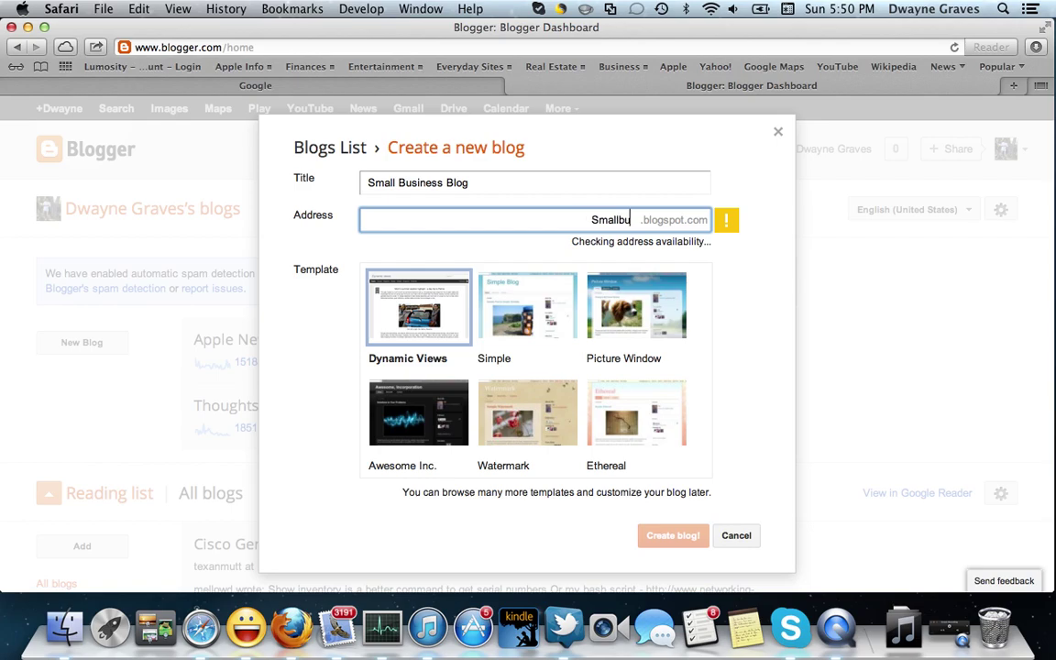
{"action": "key", "text": "BackSpace"}
{"action": "key", "text": "BackSpace"}
{"action": "key", "text": "BackSpace"}
{"action": "key", "text": "BackSpace"}
{"action": "key", "text": "BackSpace"}
{"action": "key", "text": "BackSpace"}
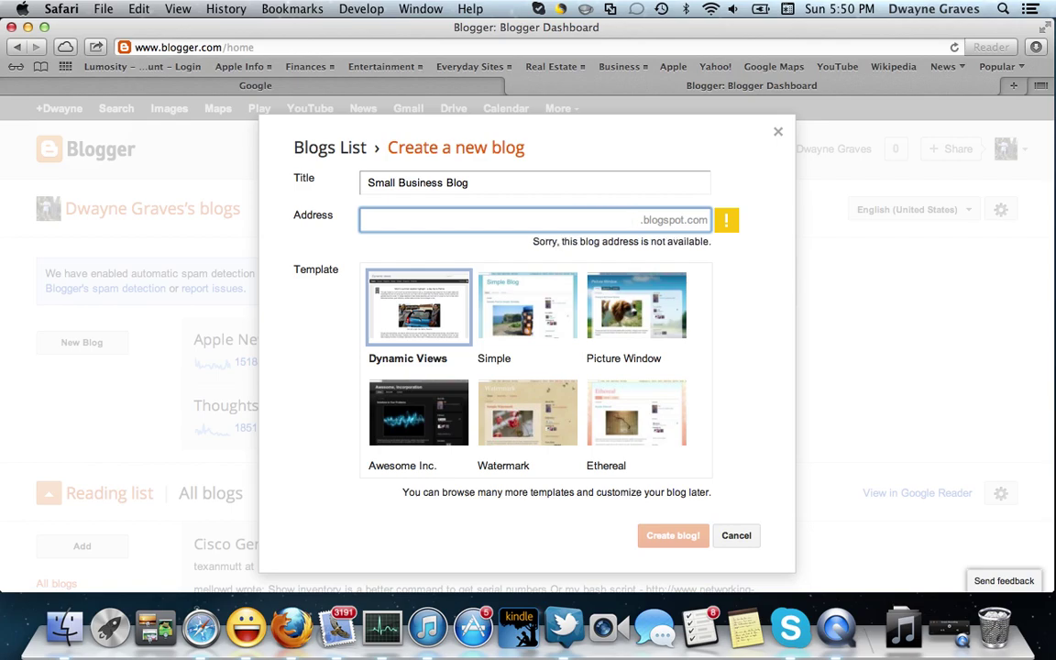
{"action": "type", "text": "Starthin"}
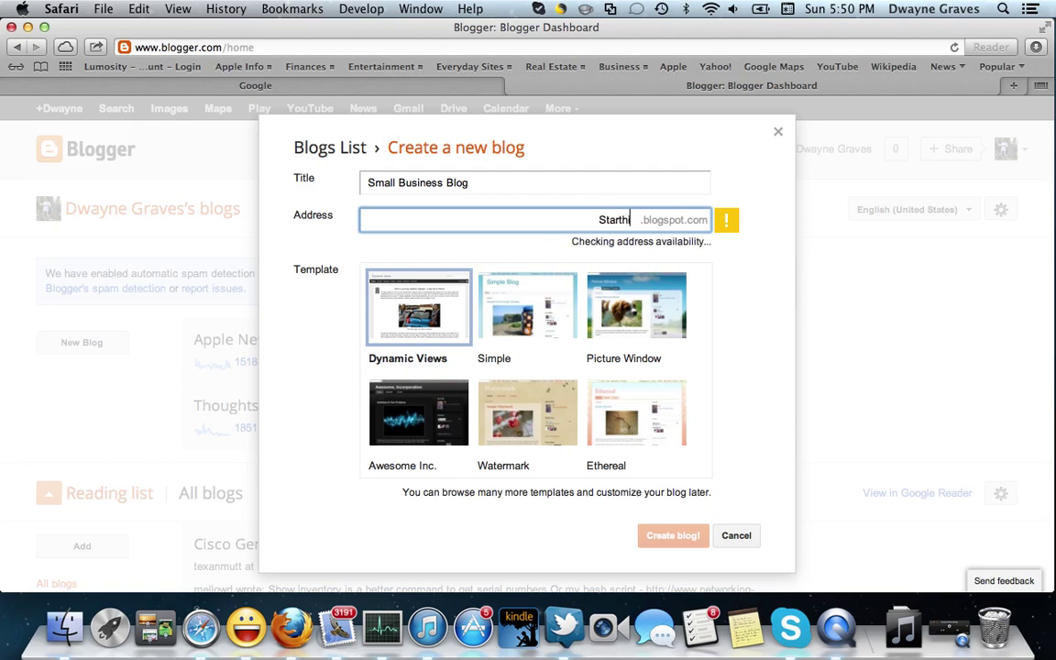
{"action": "key", "text": "BackSpace"}
{"action": "key", "text": "BackSpace"}
{"action": "key", "text": "BackSpace"}
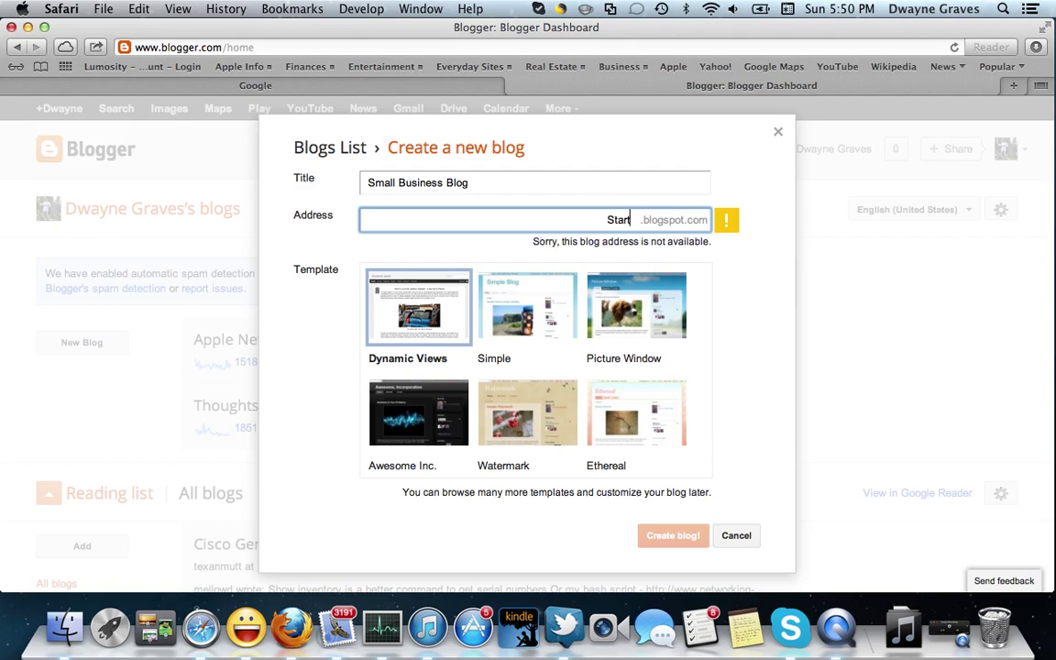
{"action": "type", "text": "ing"}
{"action": "type", "text": "aBusi"}
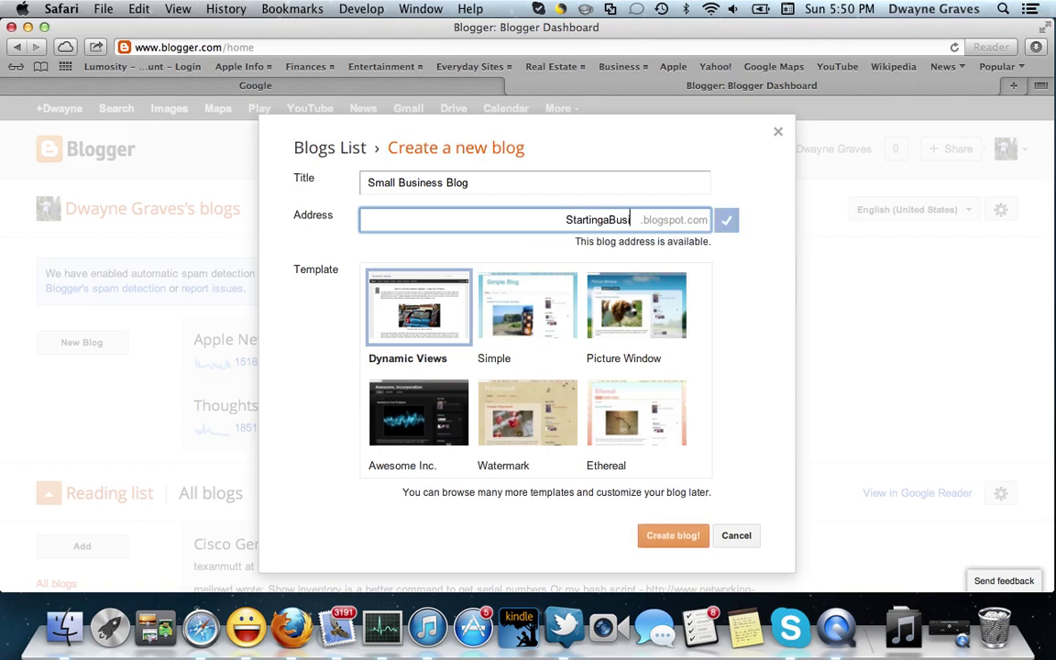
{"action": "type", "text": "ness"}
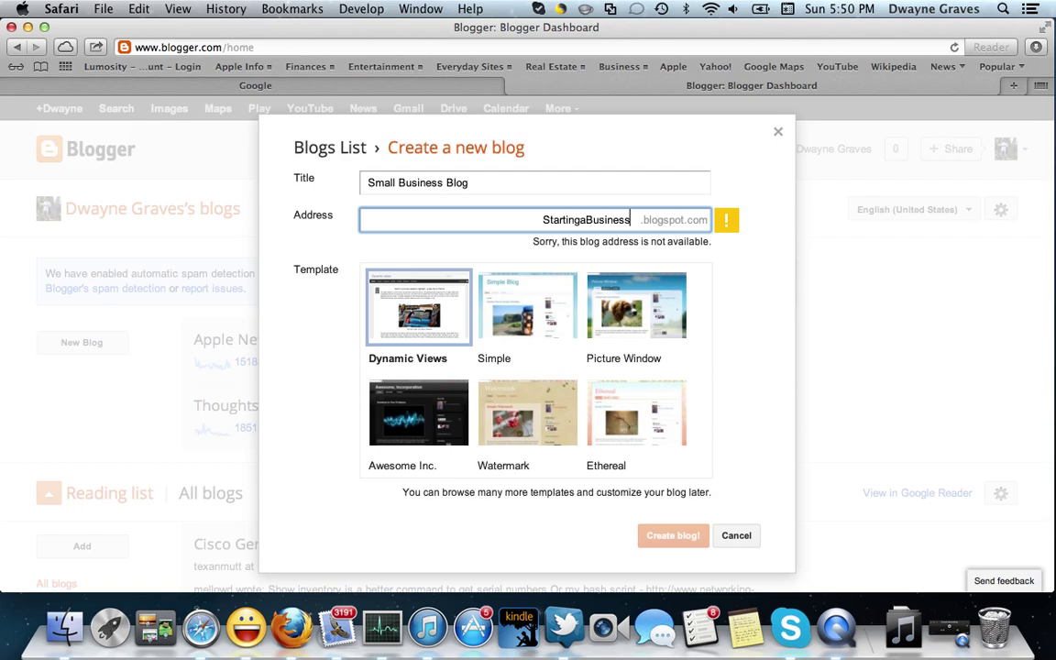
{"action": "type", "text": "Blog"}
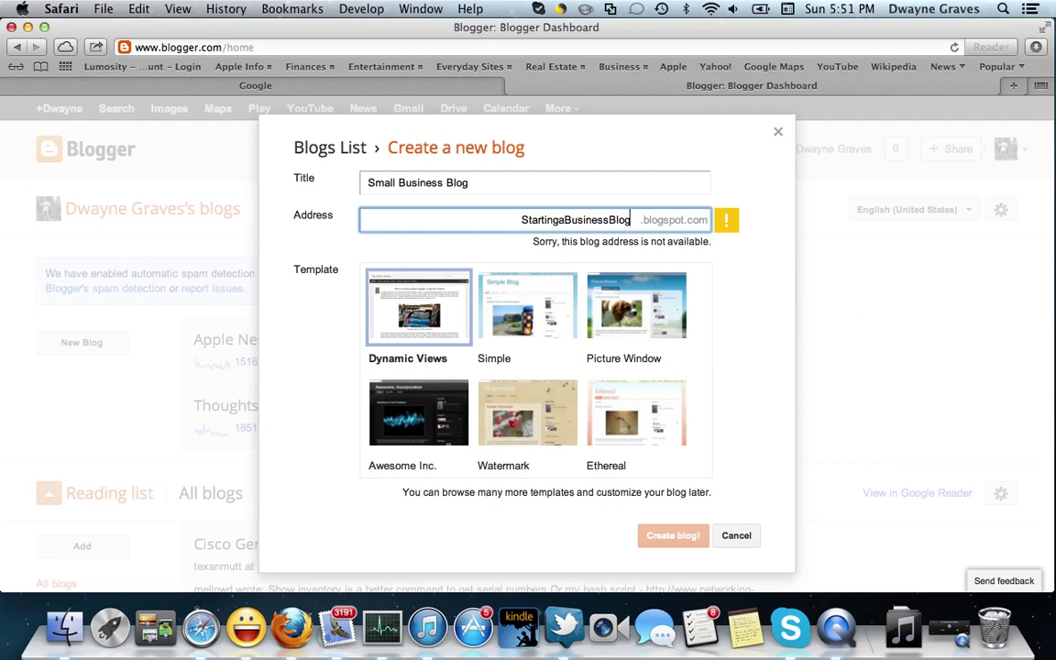
Step: Replace the blog address with "SmallBusiness" and extend it to "SmallBusinessStart"
{"action": "key", "text": "BackSpace"}
{"action": "key", "text": "BackSpace"}
{"action": "key", "text": "BackSpace"}
{"action": "key", "text": "BackSpace"}
{"action": "key", "text": "BackSpace"}
{"action": "key", "text": "BackSpace"}
{"action": "key", "text": "BackSpace"}
{"action": "key", "text": "BackSpace"}
{"action": "key", "text": "BackSpace"}
{"action": "key", "text": "BackSpace"}
{"action": "key", "text": "BackSpace"}
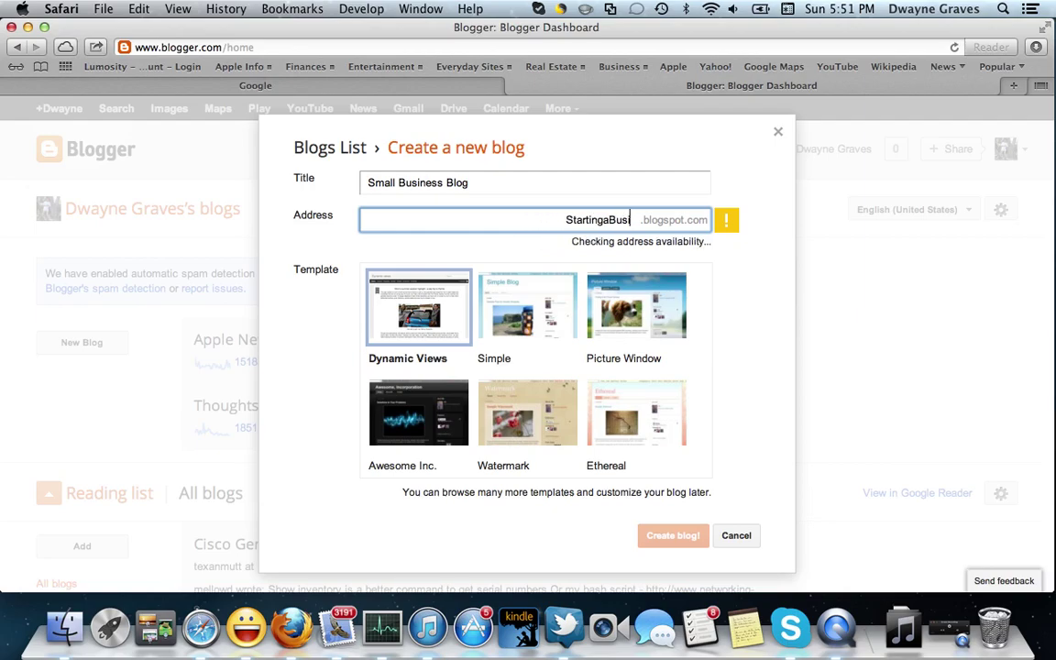
{"action": "key", "text": "BackSpace"}
{"action": "key", "text": "BackSpace"}
{"action": "key", "text": "BackSpace"}
{"action": "key", "text": "BackSpace"}
{"action": "key", "text": "BackSpace"}
{"action": "key", "text": "BackSpace"}
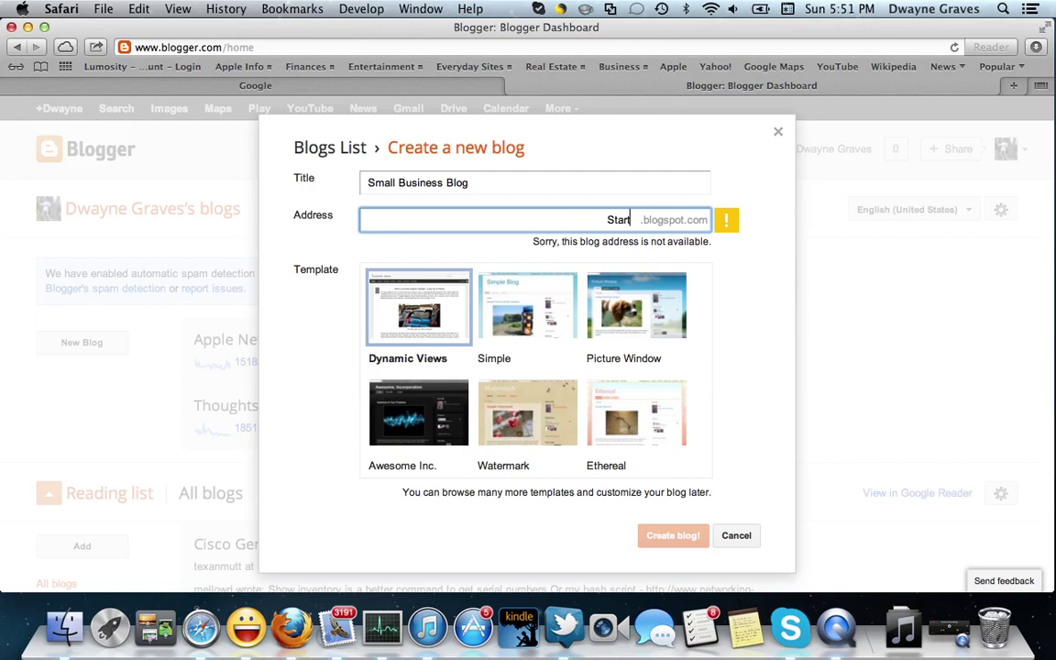
{"action": "key", "text": "BackSpace"}
{"action": "type", "text": "Sma"}
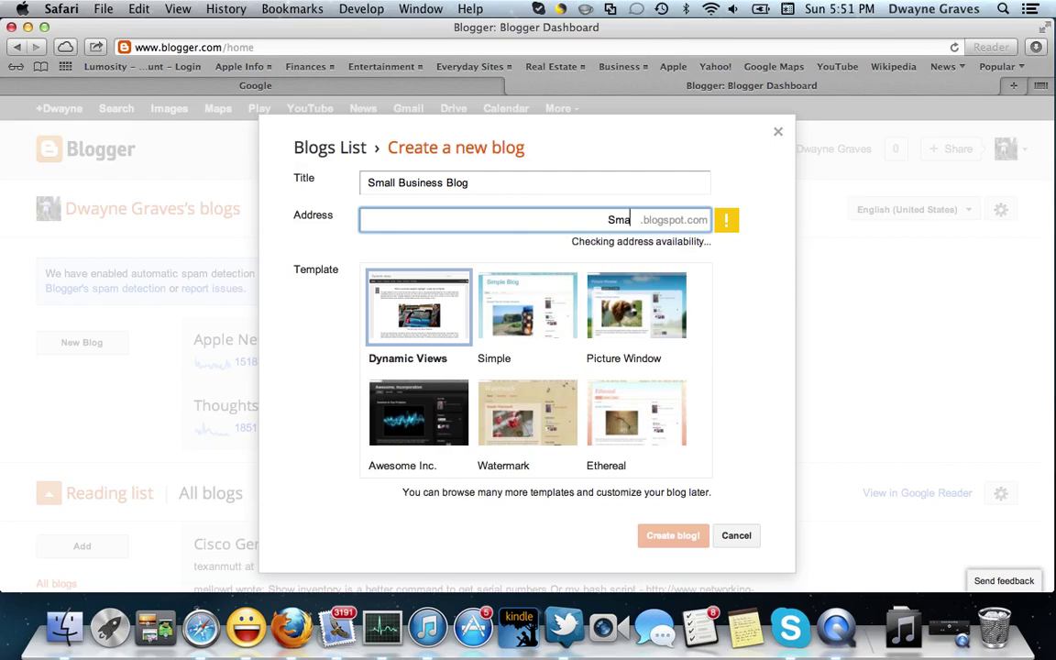
{"action": "type", "text": "llBusiness"}
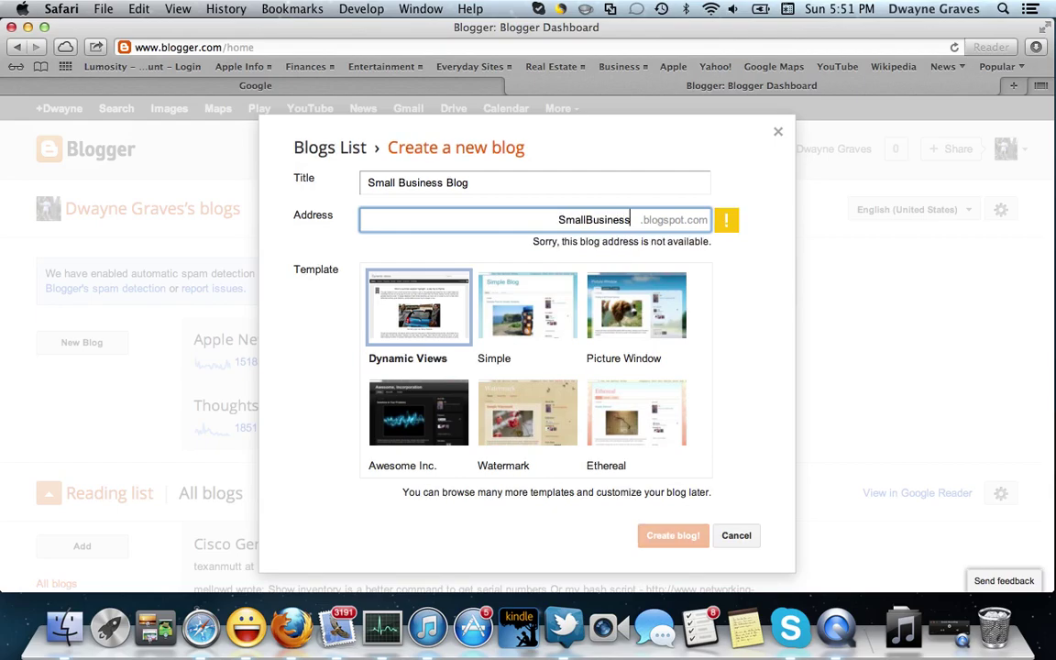
{"action": "type", "text": "Start"}
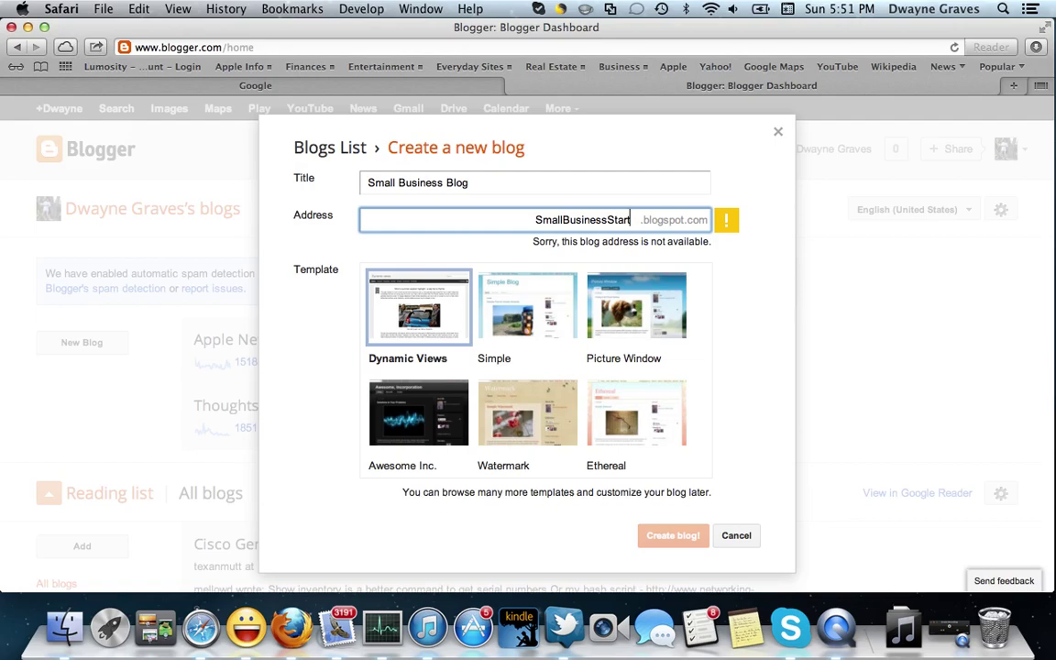
Step: Change the ending of the blog address so that it reads "SmallBusinessBeginnings"
{"action": "key", "text": "BackSpace"}
{"action": "key", "text": "BackSpace"}
{"action": "key", "text": "BackSpace"}
{"action": "key", "text": "BackSpace"}
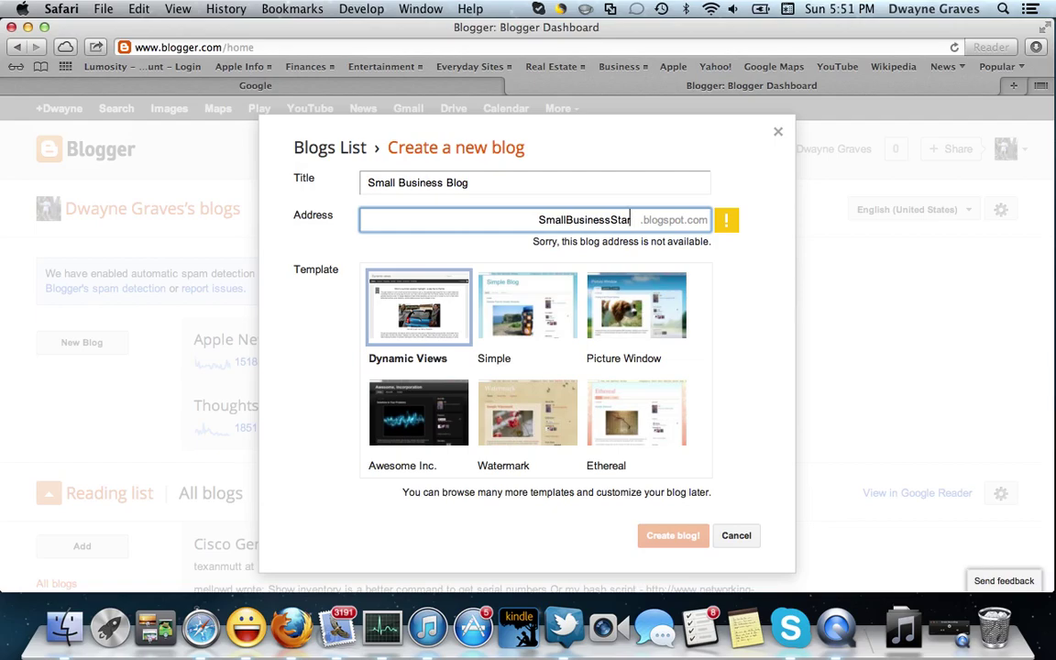
{"action": "key", "text": "BackSpace"}
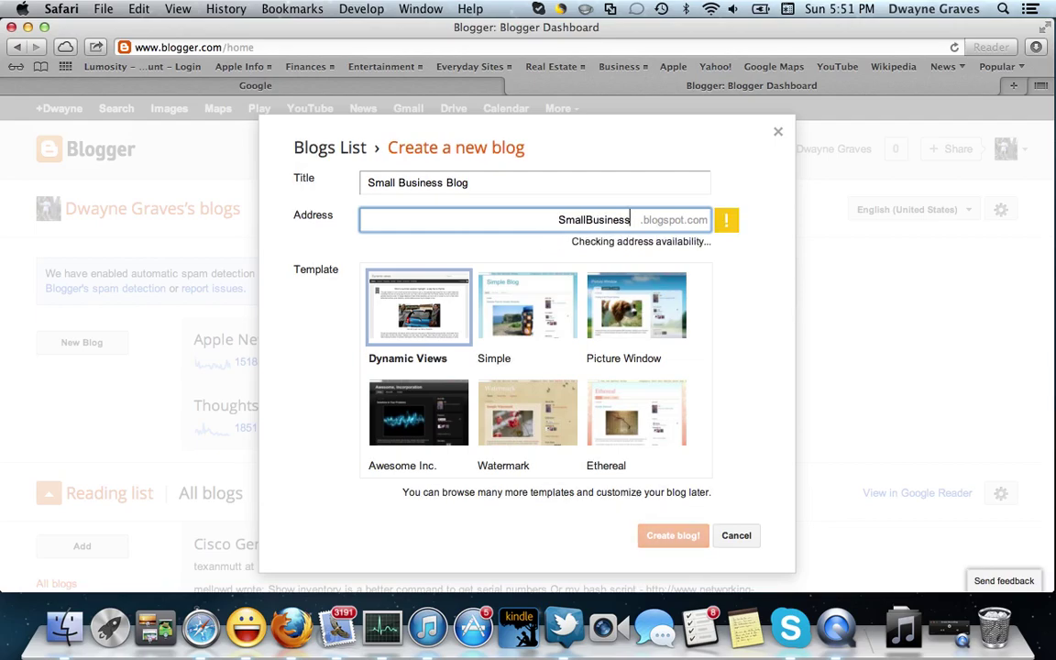
{"action": "type", "text": "Beginnings"}
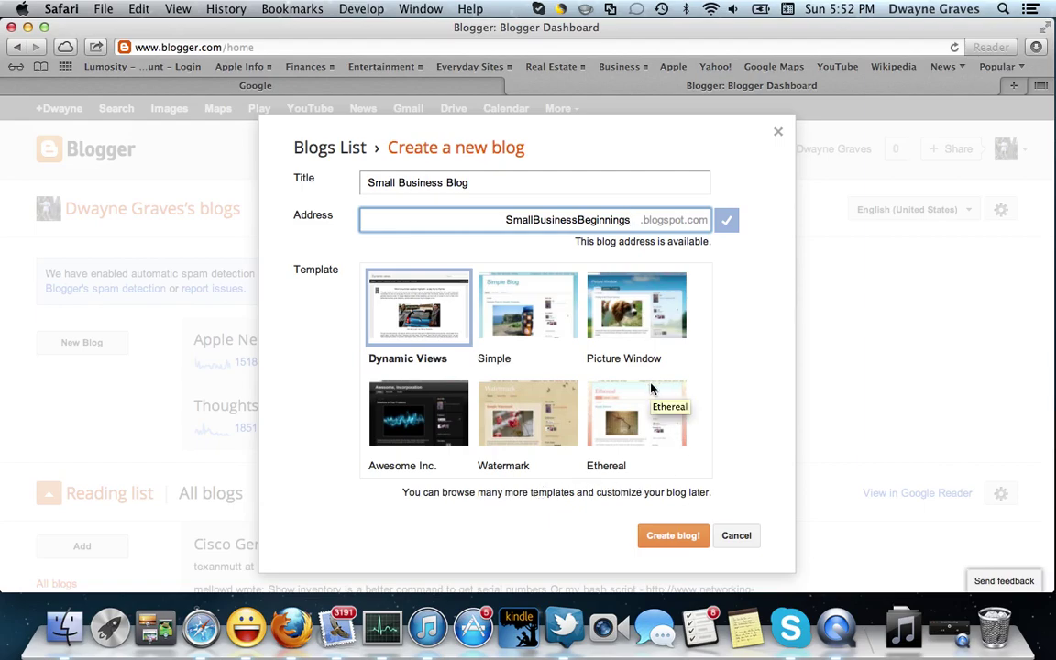
Step: Choose the Simple template for the new blog and create the blog
{"action": "scroll", "coordinate": [651, 389], "scroll_direction": "down", "scroll_amount": 5}
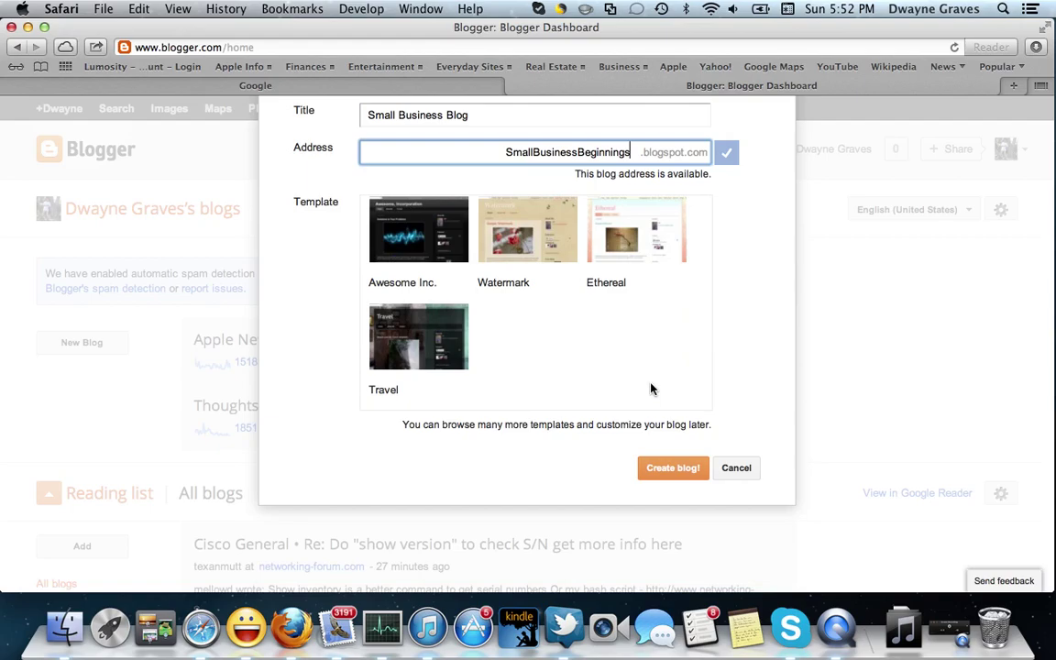
{"action": "scroll", "coordinate": [745, 393], "scroll_direction": "up", "scroll_amount": 3}
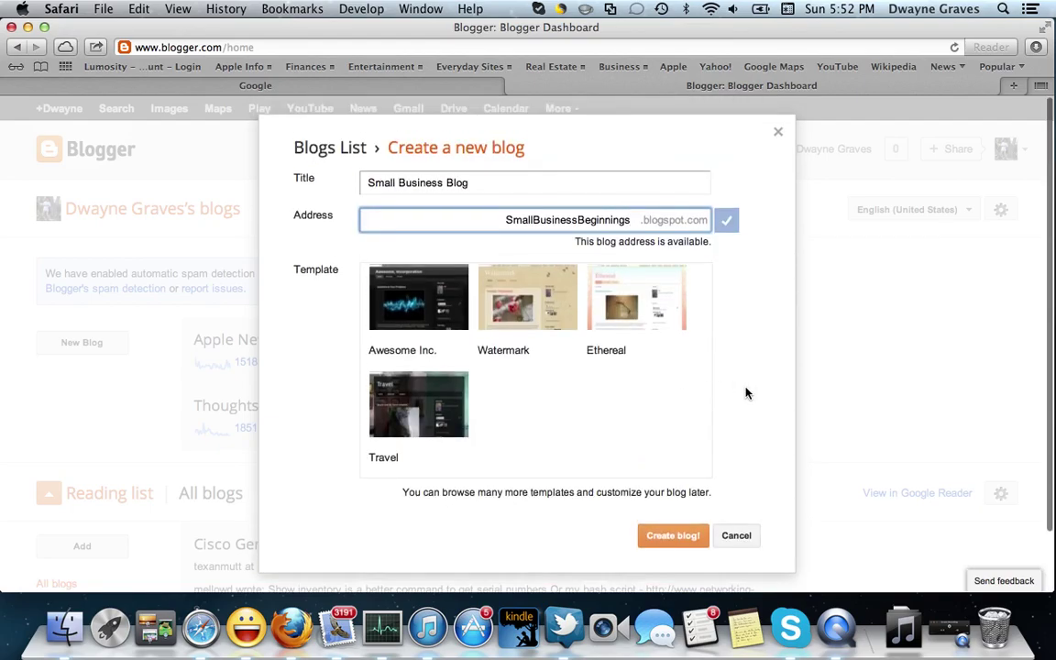
{"action": "scroll", "coordinate": [624, 393], "scroll_direction": "up", "scroll_amount": 3}
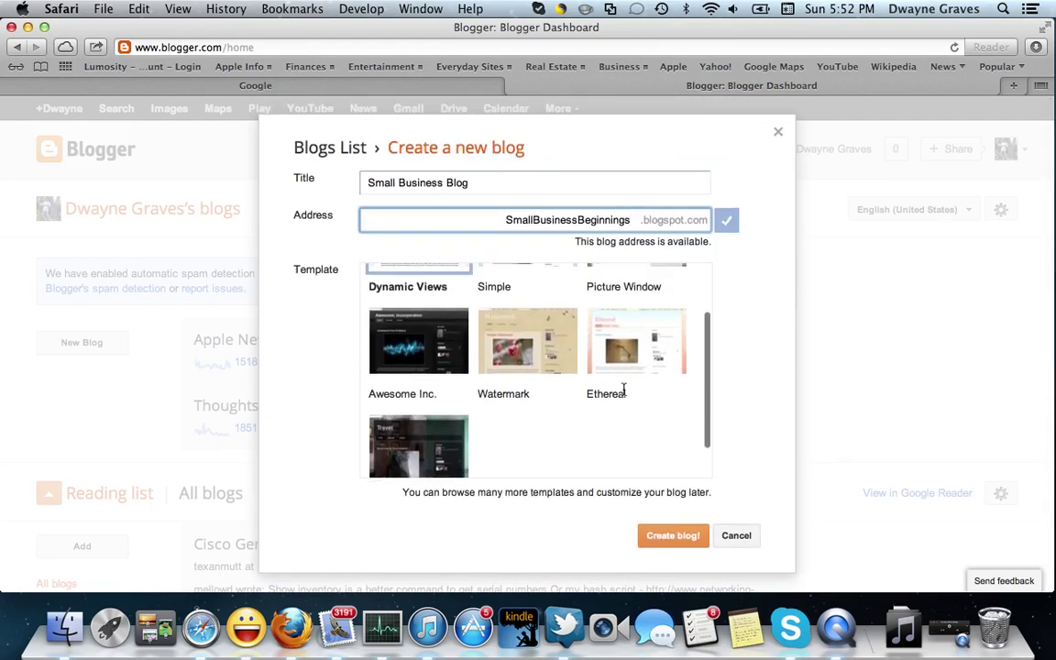
{"action": "scroll", "coordinate": [623, 393], "scroll_direction": "up", "scroll_amount": 2}
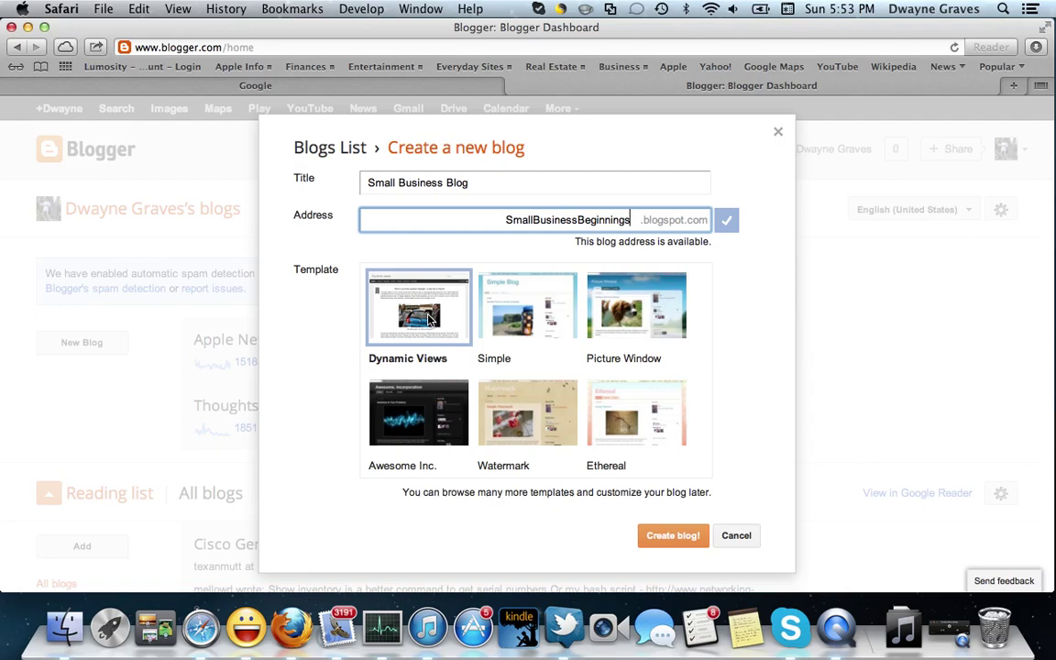
{"action": "left_click", "coordinate": [535, 309]}
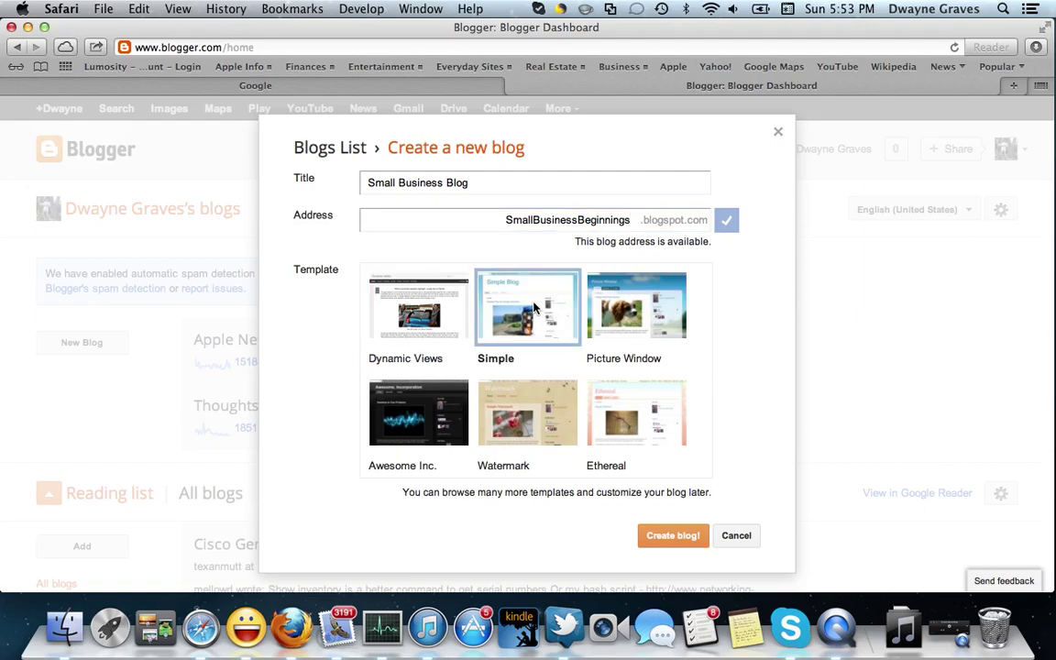
{"action": "left_click", "coordinate": [536, 309]}
{"action": "left_click", "coordinate": [646, 535]}
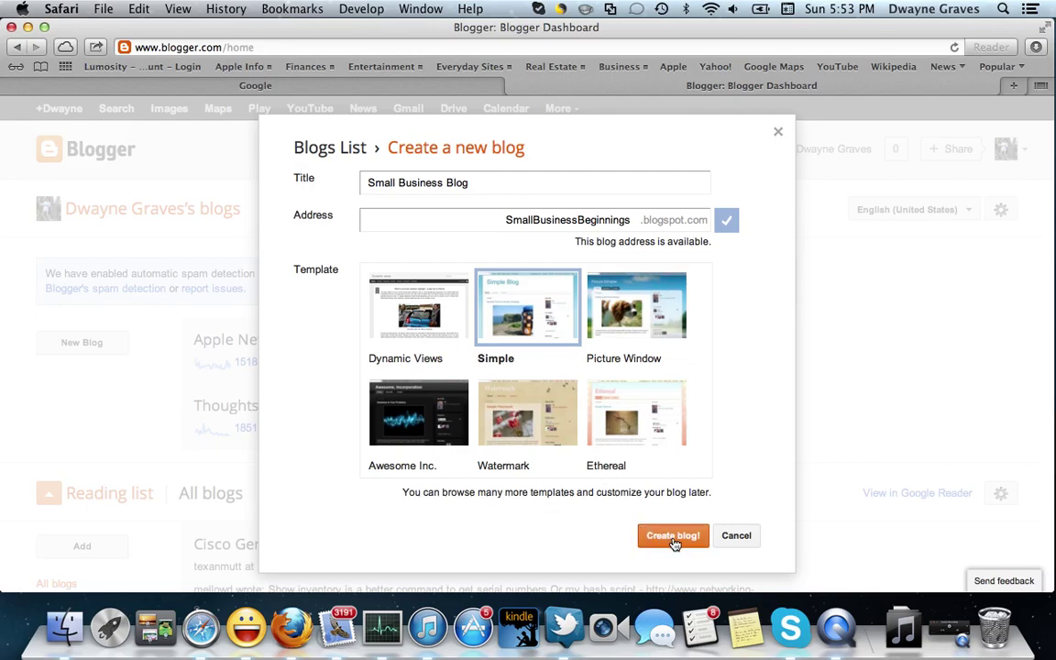
{"action": "left_click", "coordinate": [672, 537]}
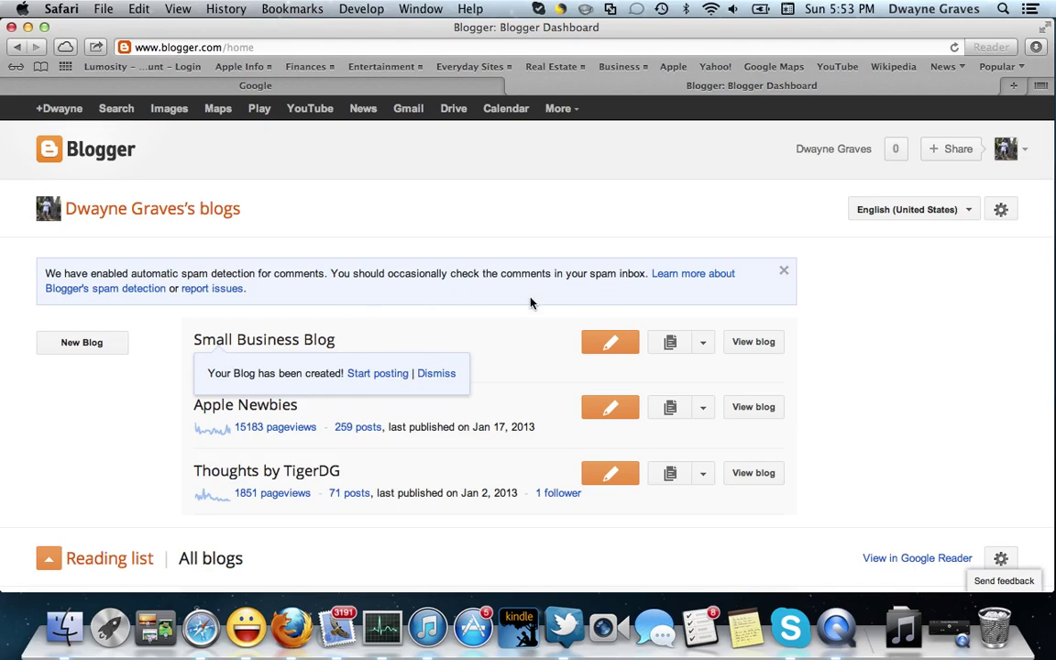
Step: View the live page of Small Business Blog, return to the dashboard and dismiss the blog creation notice
{"action": "left_click", "coordinate": [756, 343]}
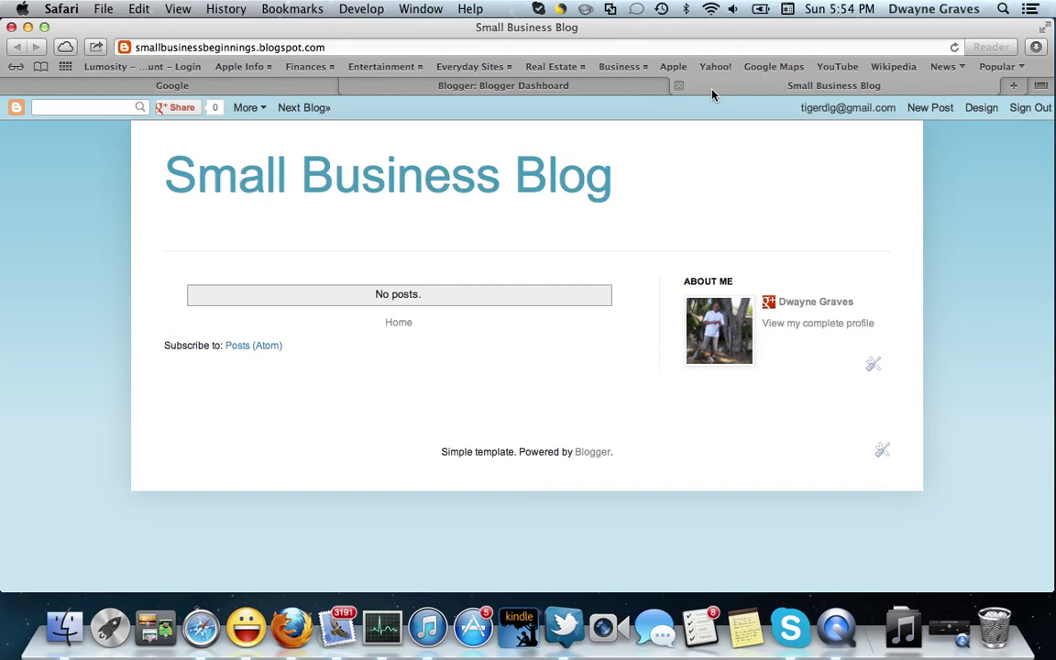
{"action": "left_click", "coordinate": [678, 86]}
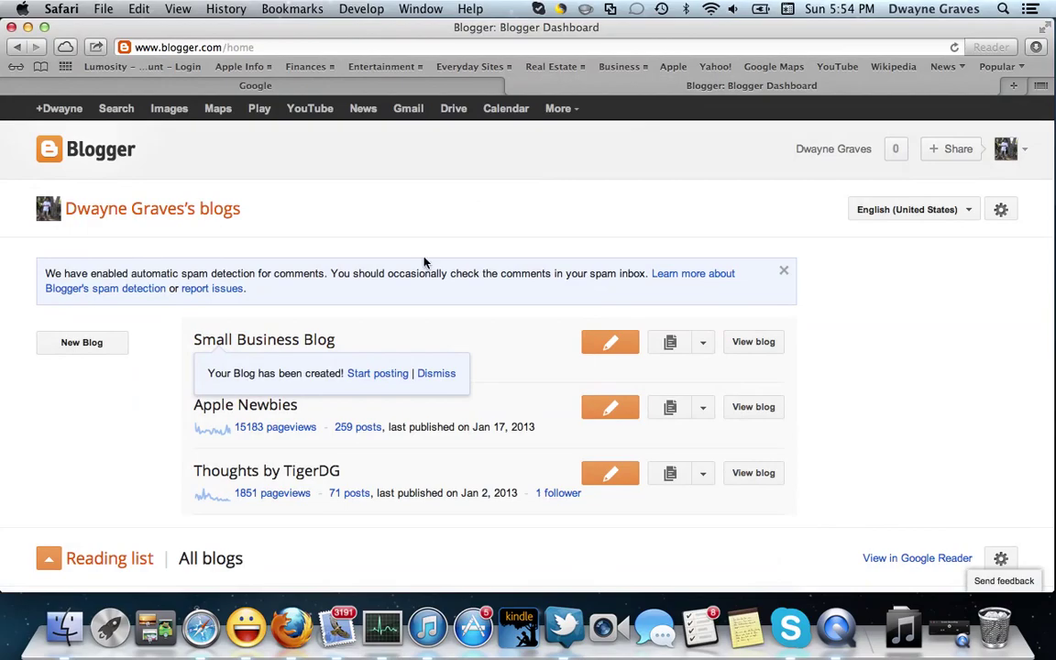
{"action": "left_click", "coordinate": [443, 374]}
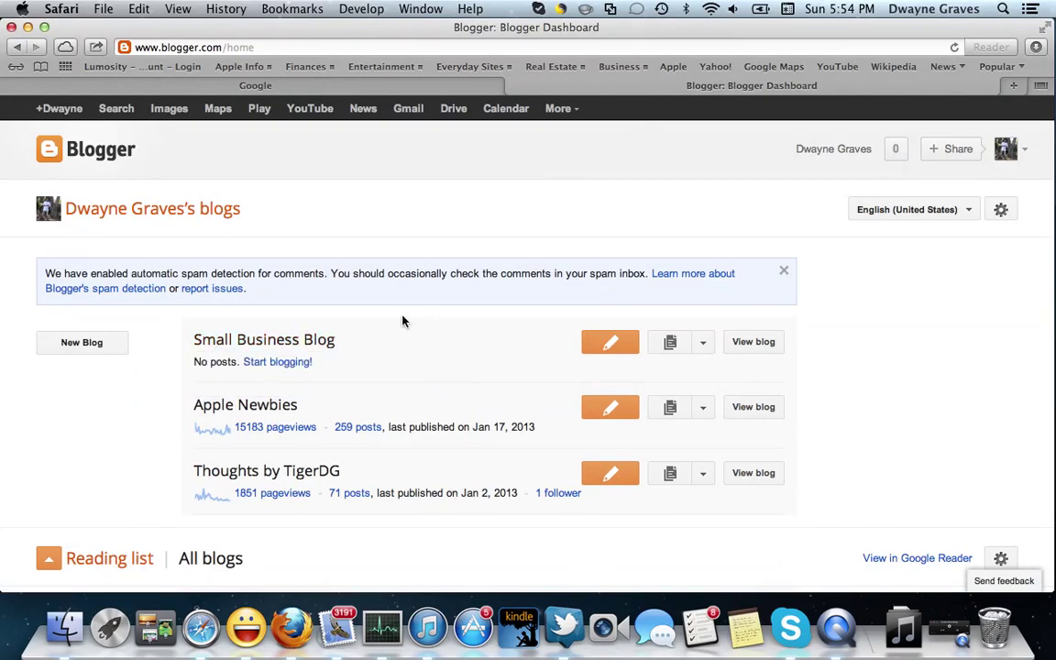
{"action": "left_click", "coordinate": [964, 643]}
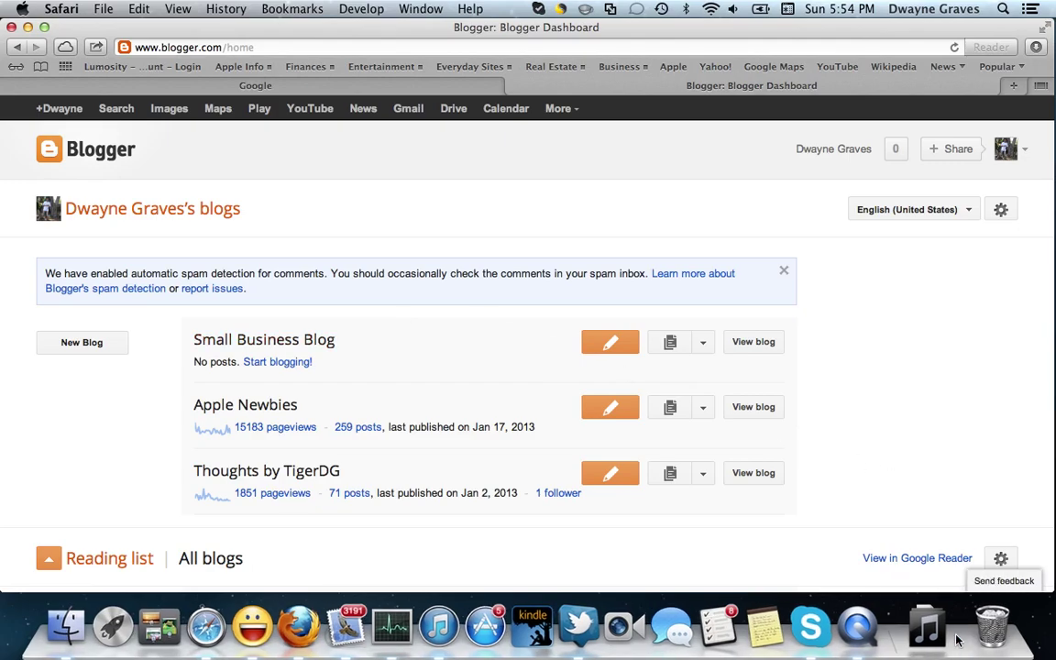